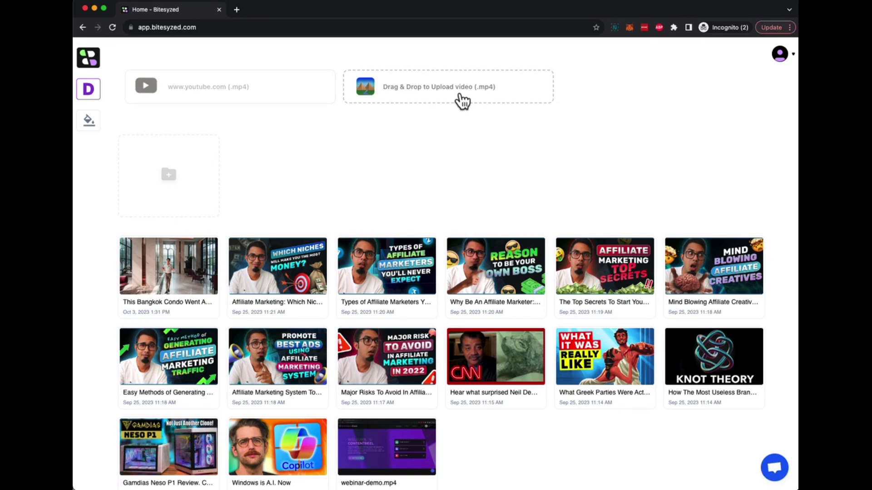
# Open youtube.com in a new tab and copy the link address of the $80,000 Pattaya Beach View Condo video.
pyautogui.press('super+t')
pyautogui.write('youtube.com')
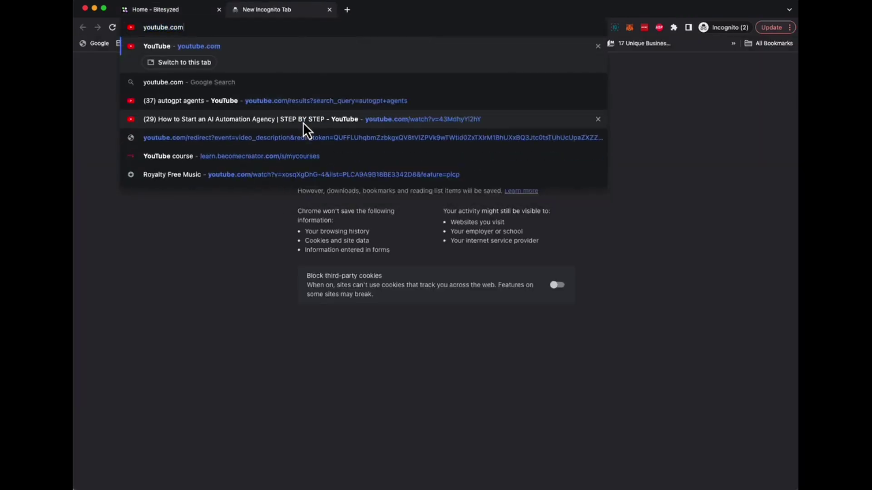
pyautogui.press('Return')
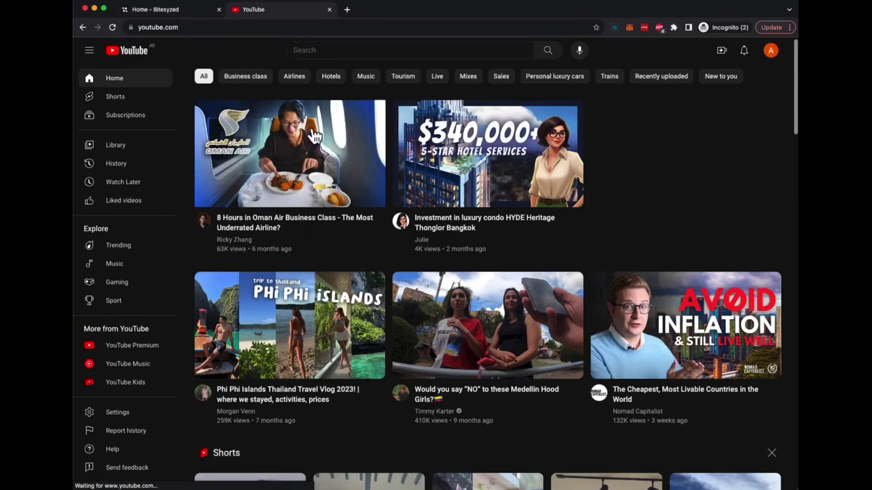
pyautogui.moveTo(467, 335)
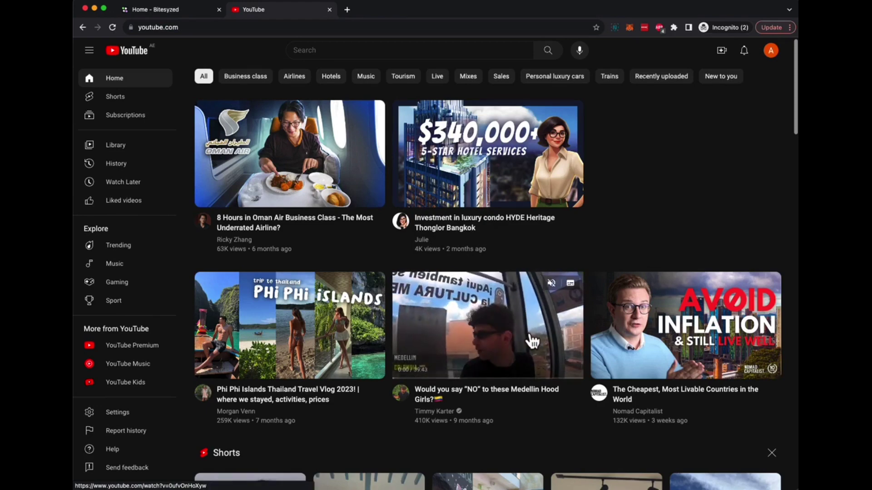
pyautogui.scroll(-15, 532, 341)
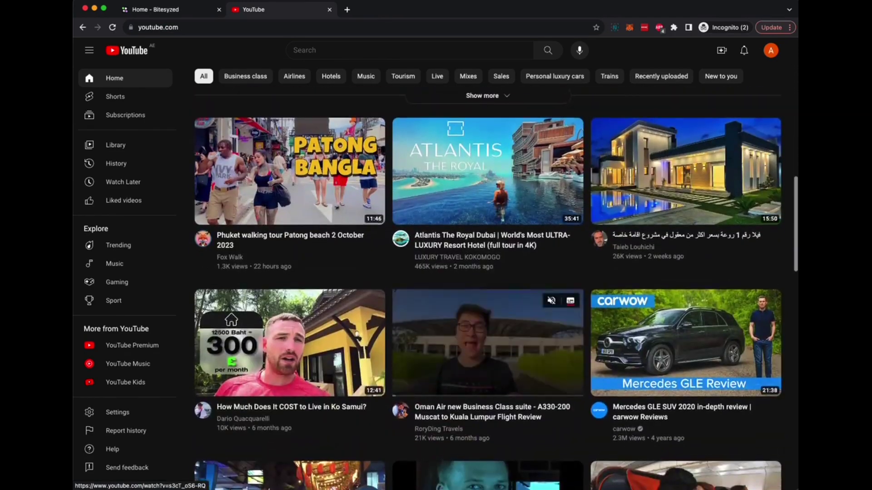
pyautogui.scroll(-8, 496, 352)
pyautogui.rightClick(496, 352)
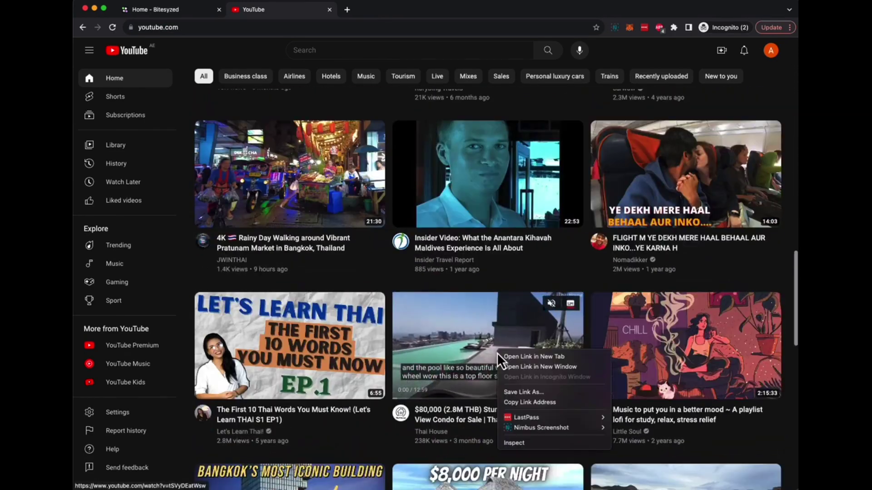
pyautogui.click(518, 402)
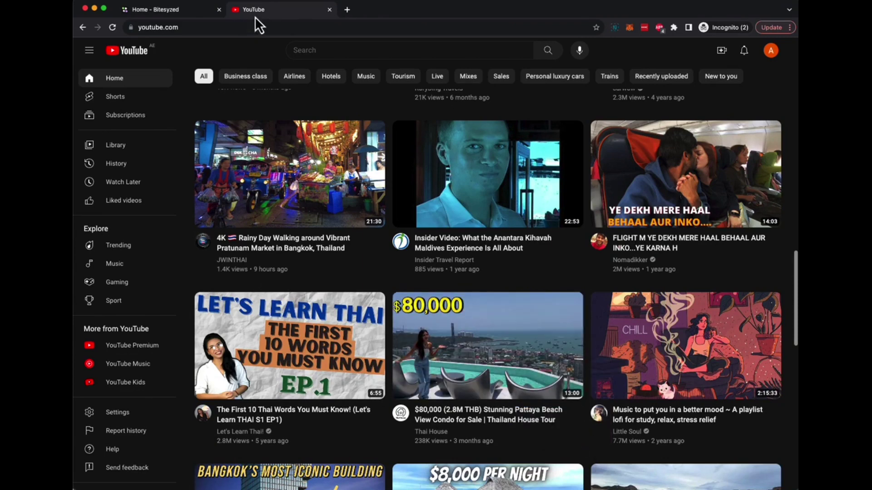
# Return to Bitesyzed, close the YouTube tab, and import the video using the copied YouTube link.
pyautogui.click(178, 9)
pyautogui.click(329, 9)
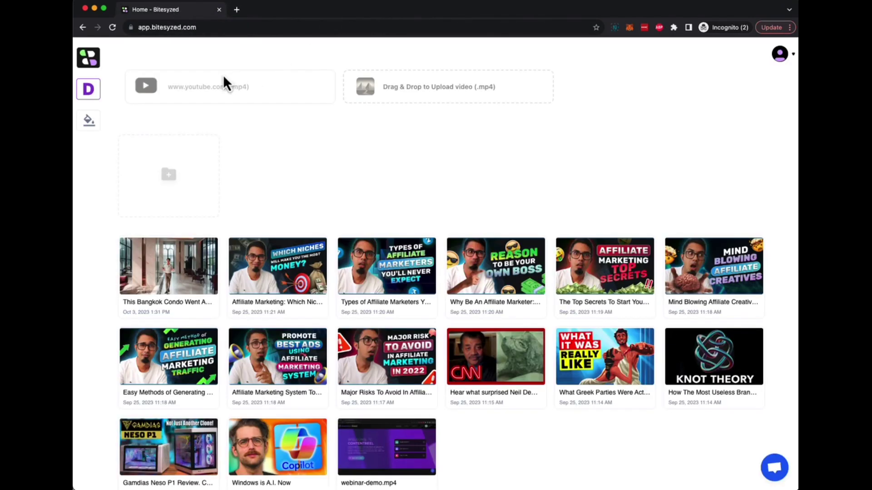
pyautogui.click(190, 88)
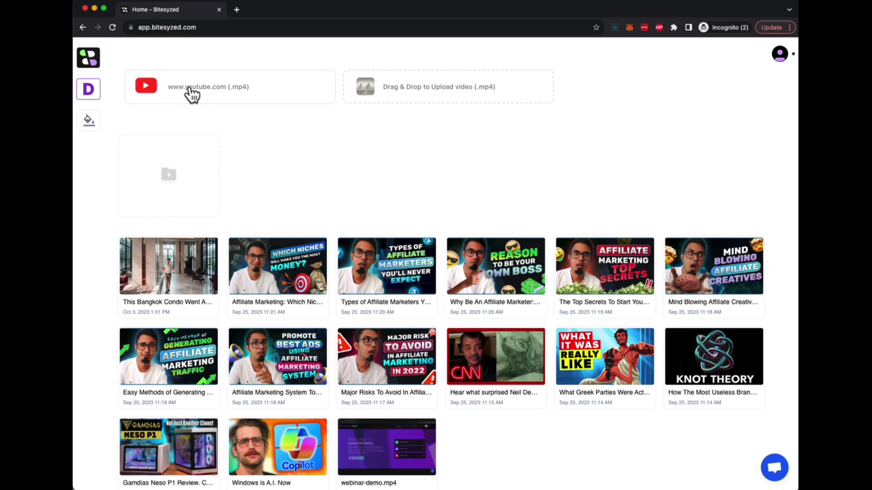
pyautogui.press('super+v')
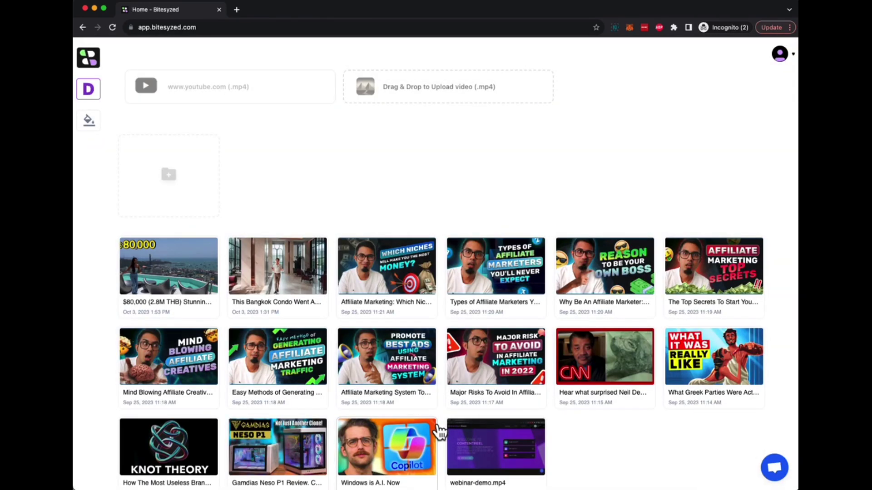
# Repurpose the newly imported Pattaya condo video with Portuguese as the language for captions, description and hashtags.
pyautogui.moveTo(195, 316)
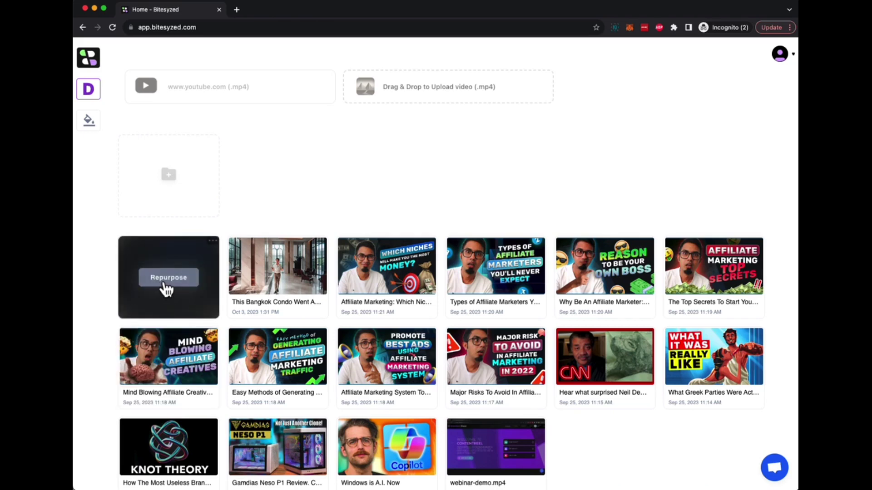
pyautogui.click(168, 278)
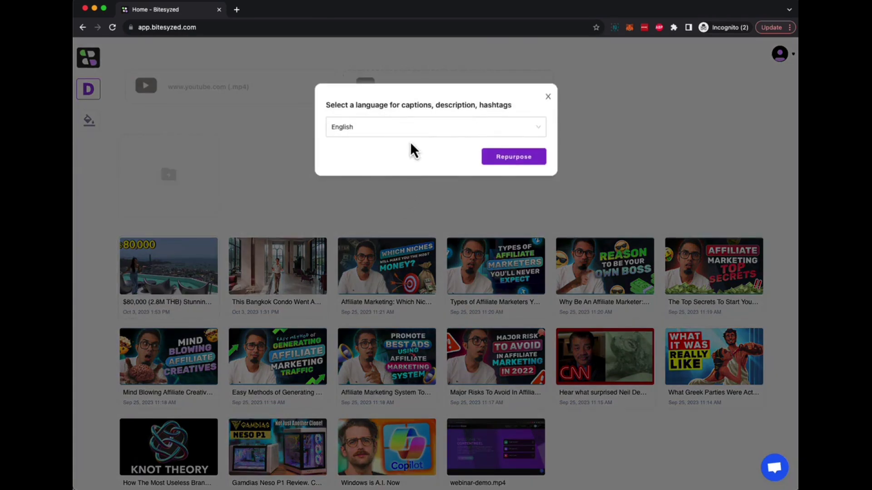
pyautogui.click(421, 132)
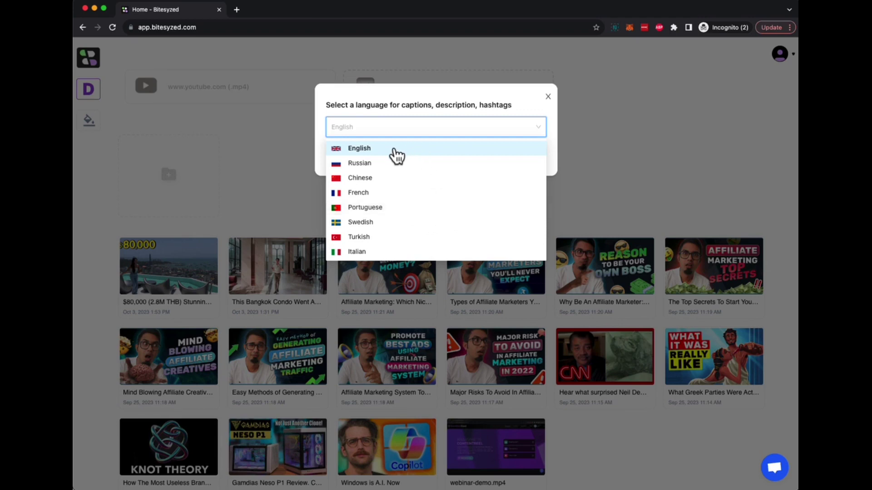
pyautogui.scroll(-5, 395, 209)
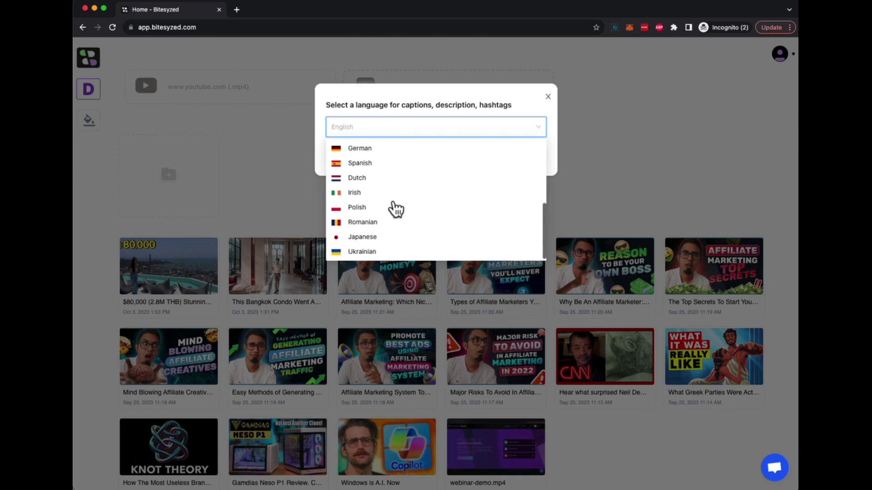
pyautogui.scroll(5, 399, 211)
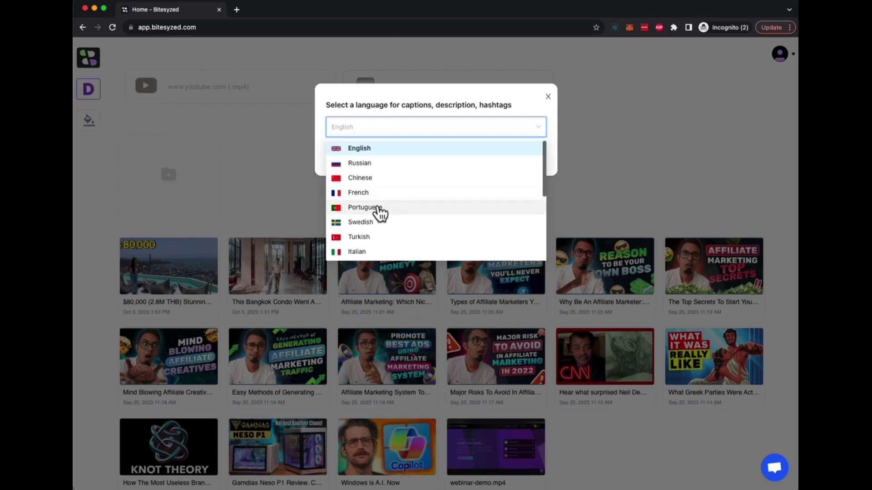
pyautogui.click(377, 208)
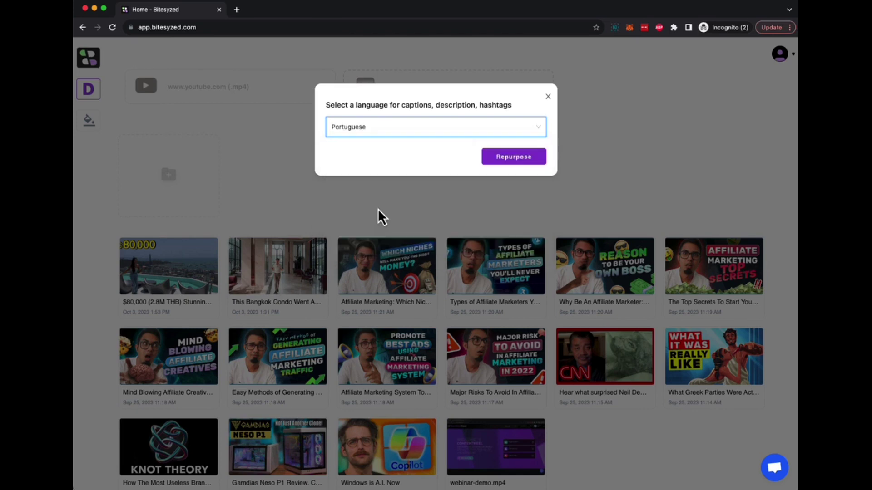
pyautogui.click(519, 163)
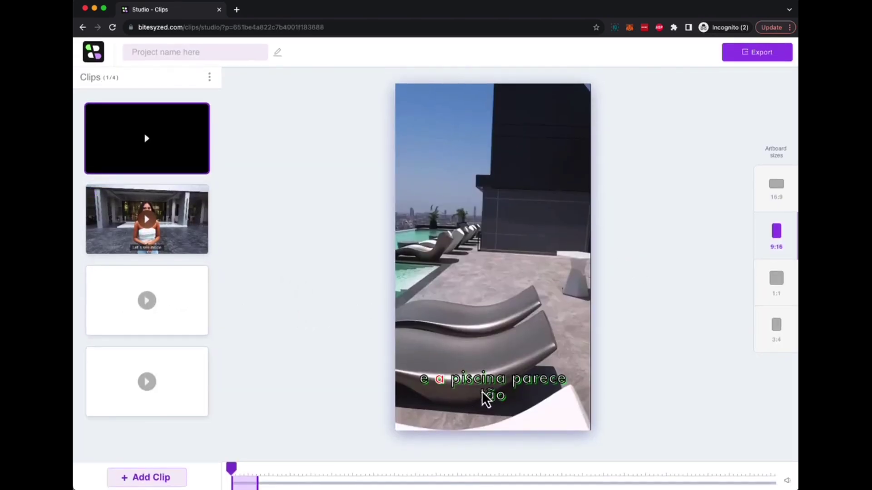
# Play and pause the first clip's preview, and add two new clips to the project, trying to add further ones.
pyautogui.click(493, 249)
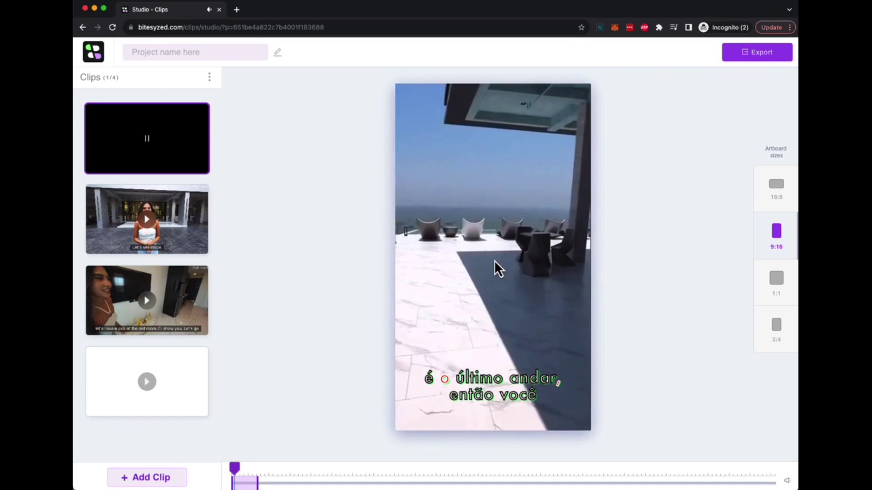
pyautogui.click(494, 260)
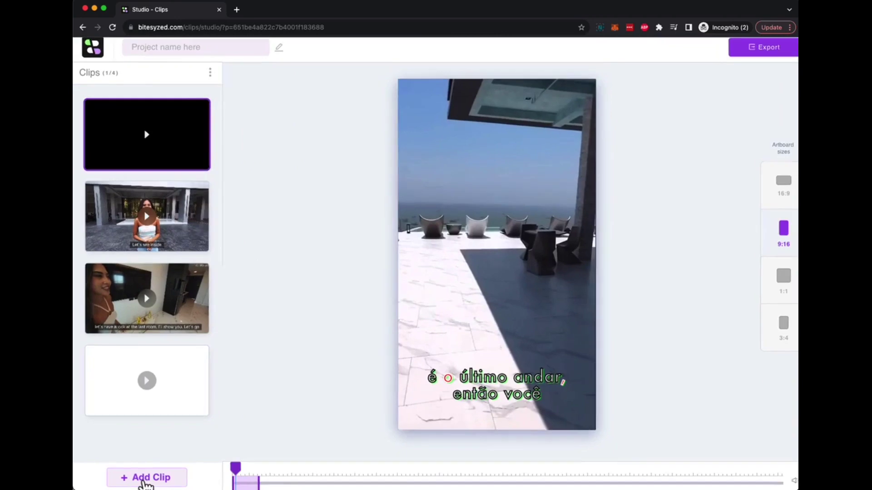
pyautogui.click(144, 483)
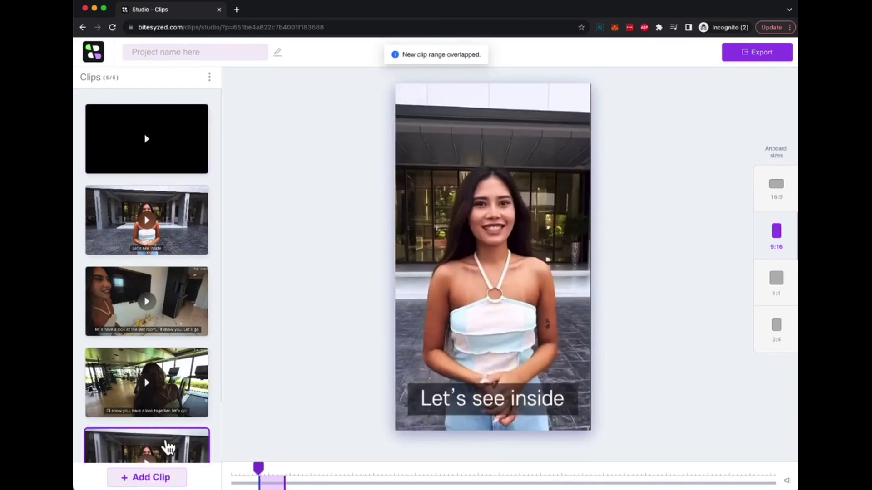
pyautogui.scroll(-2, 167, 444)
pyautogui.click(156, 476)
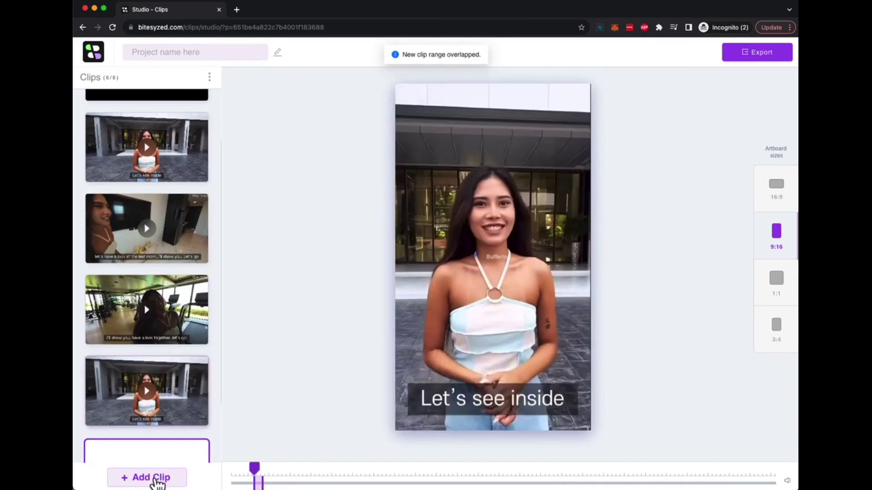
pyautogui.scroll(-2, 152, 408)
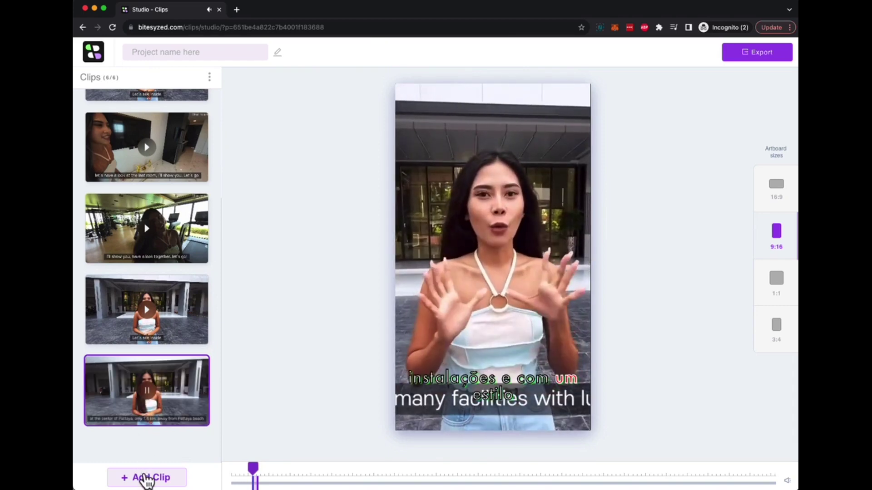
pyautogui.click(141, 480)
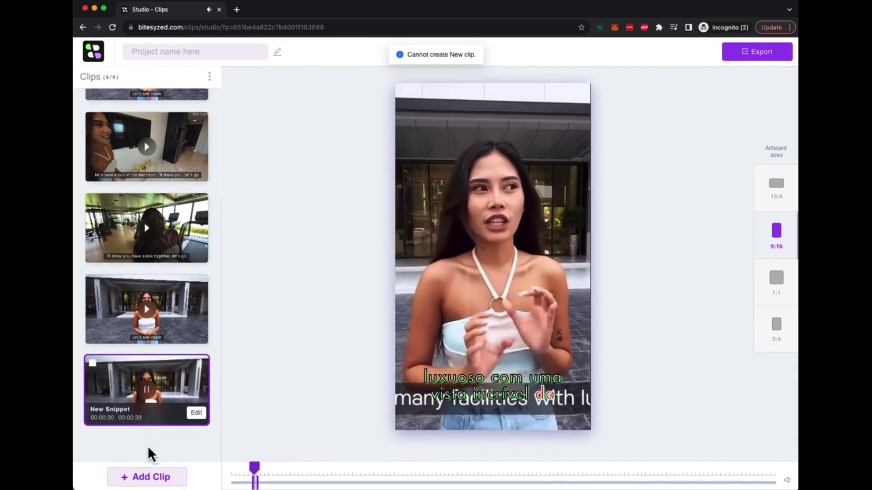
pyautogui.click(131, 480)
# Select the Inside Tour clip and examine the clip range handles on the timeline.
pyautogui.scroll(3, 175, 394)
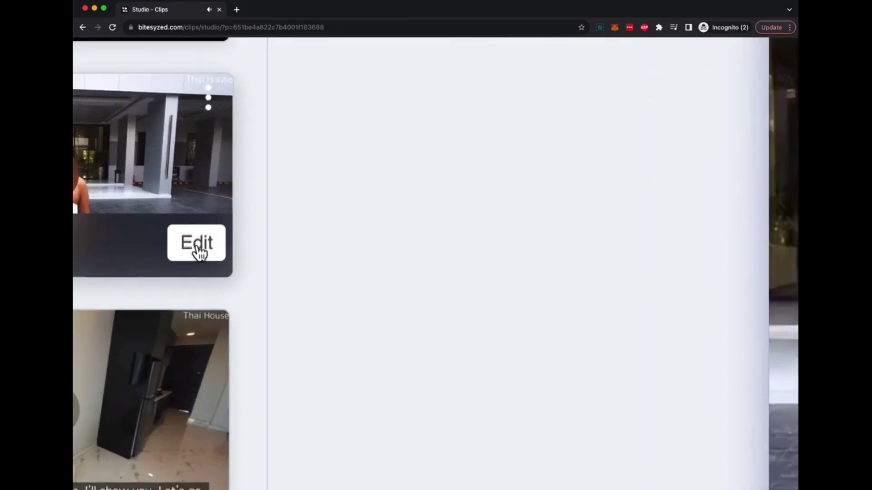
pyautogui.click(198, 245)
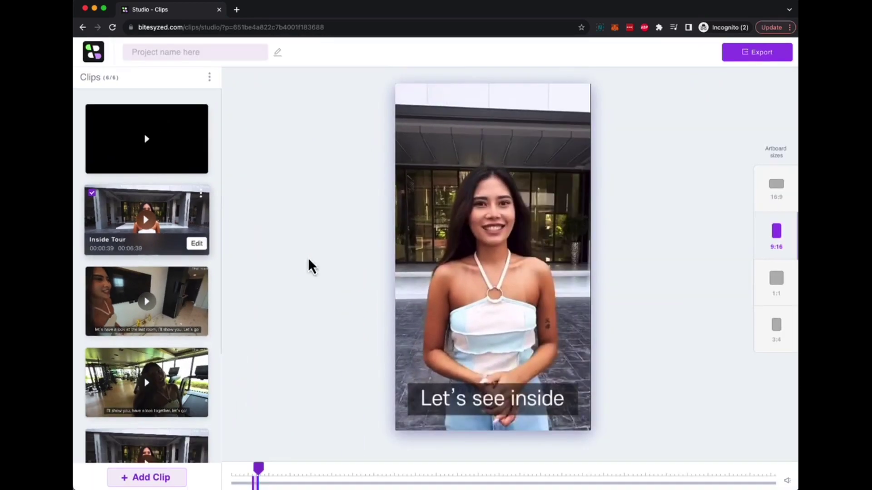
pyautogui.keyDown('ctrl'); pyautogui.scroll(5, 257, 480); pyautogui.keyUp('ctrl')
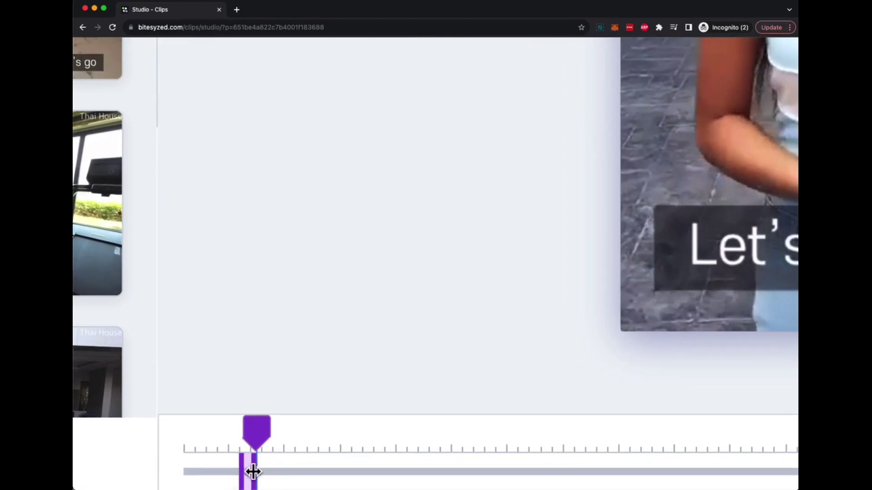
pyautogui.scroll(-5, 253, 472)
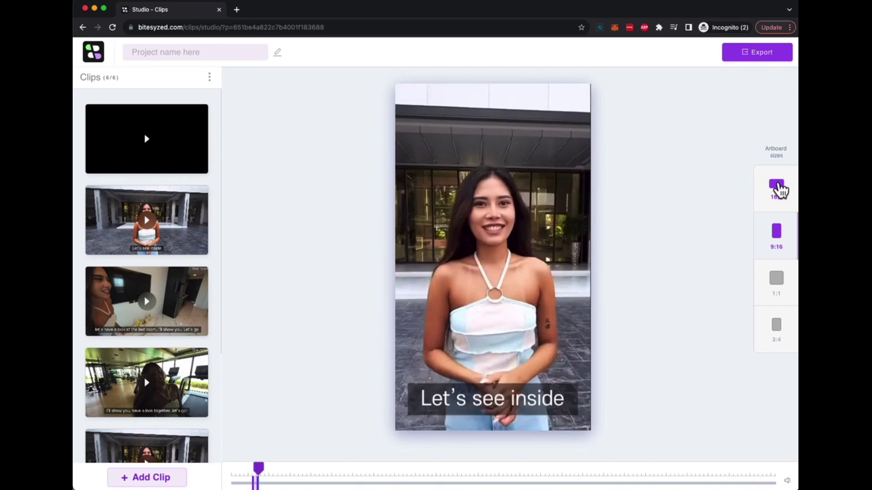
# Try the 16:9, 1:1 and 3:4 artboard sizes on the video and return it to 9:16.
pyautogui.click(777, 189)
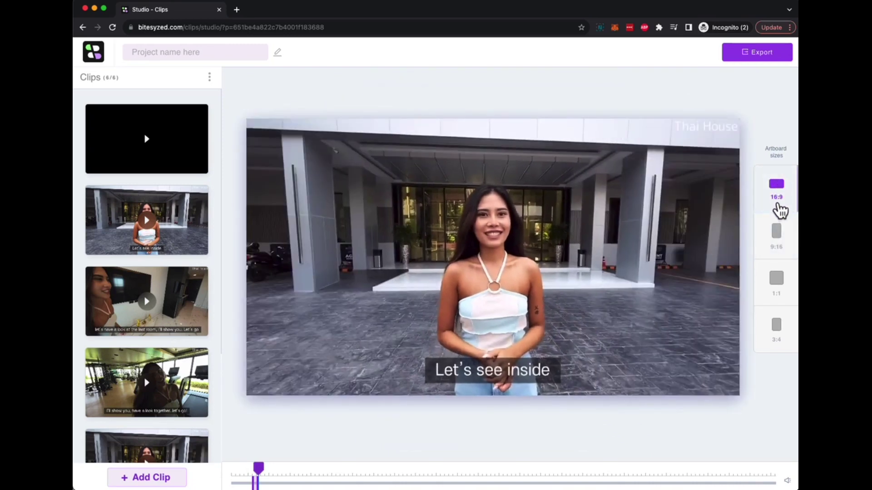
pyautogui.click(778, 238)
pyautogui.click(780, 290)
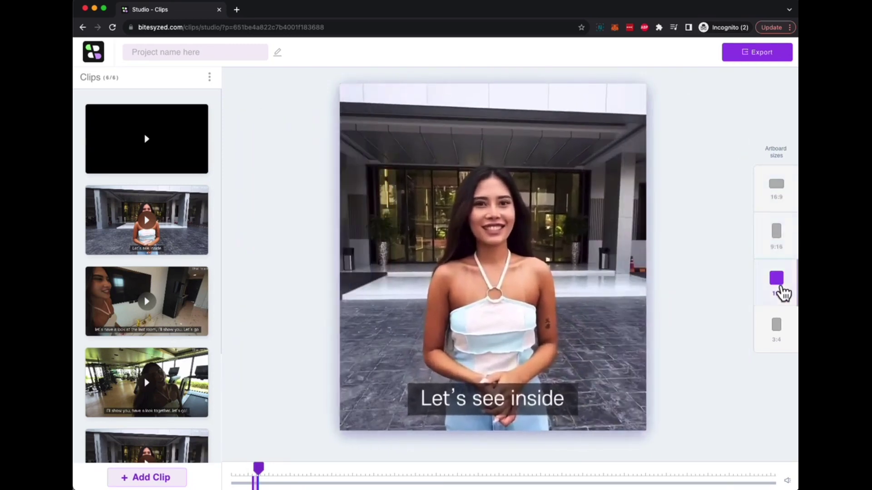
pyautogui.click(777, 331)
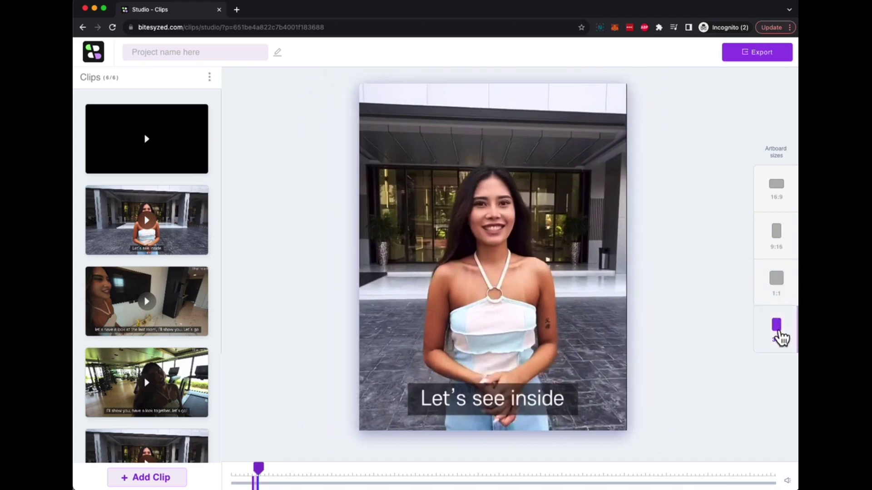
pyautogui.click(777, 285)
pyautogui.click(776, 238)
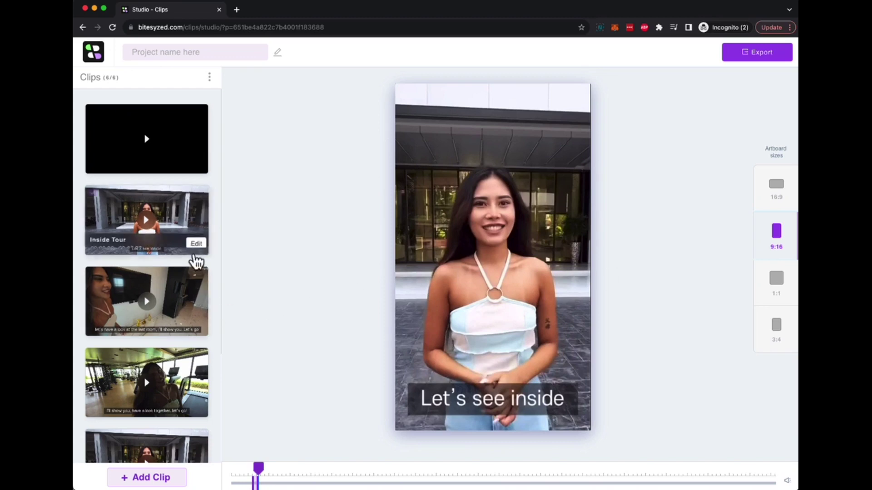
# Open the Inside Tour clip for editing, setting its auto caption to Three Lines and the caption position to Middle.
pyautogui.click(199, 250)
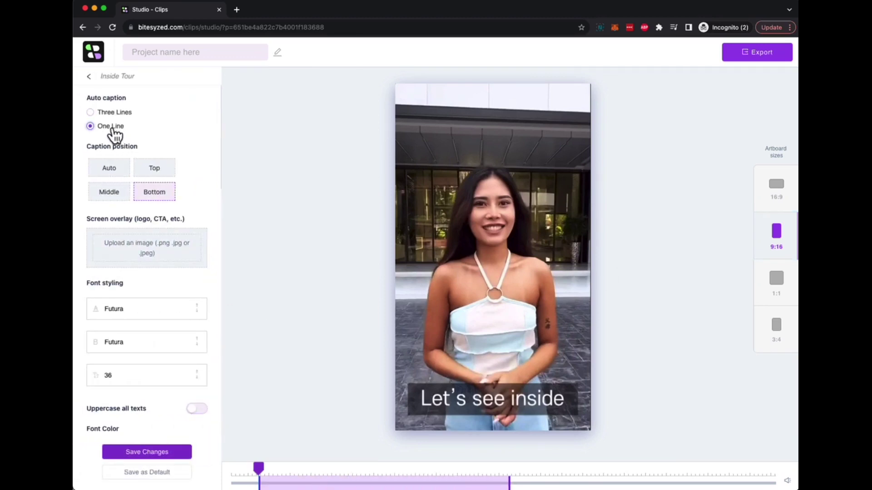
pyautogui.click(115, 113)
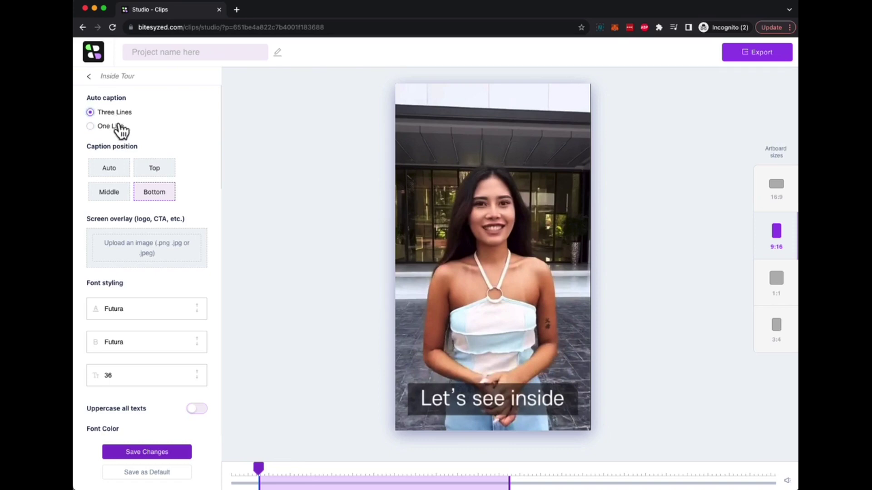
pyautogui.click(115, 171)
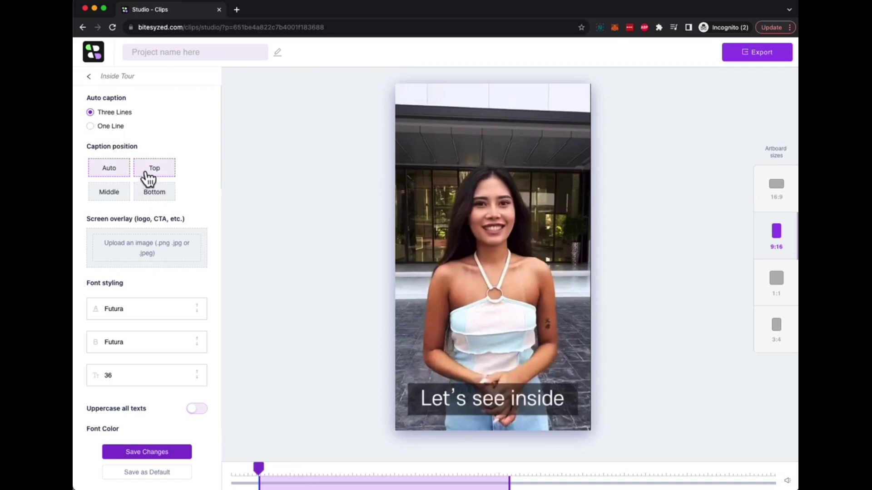
pyautogui.click(147, 172)
pyautogui.click(145, 197)
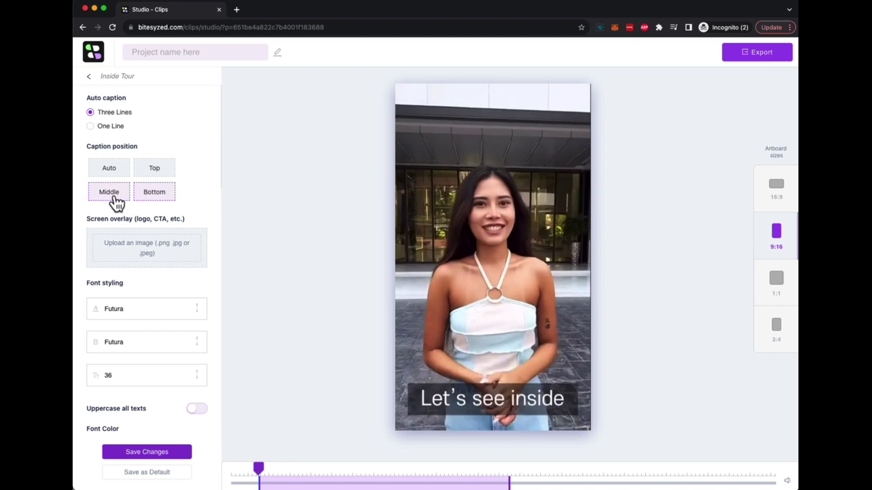
pyautogui.click(109, 195)
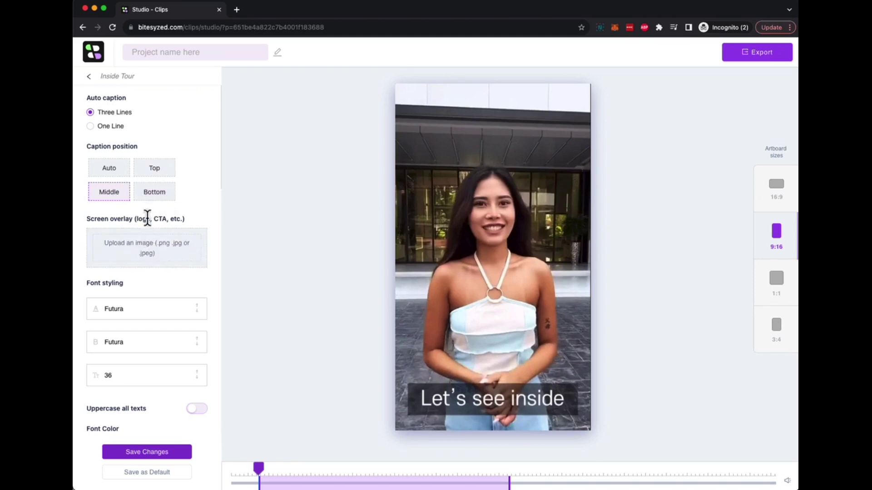
# Upload the Bitesyzed logo as the clip's screen overlay and place it in the upper-left corner of the video.
pyautogui.click(147, 256)
pyautogui.doubleClick(404, 203)
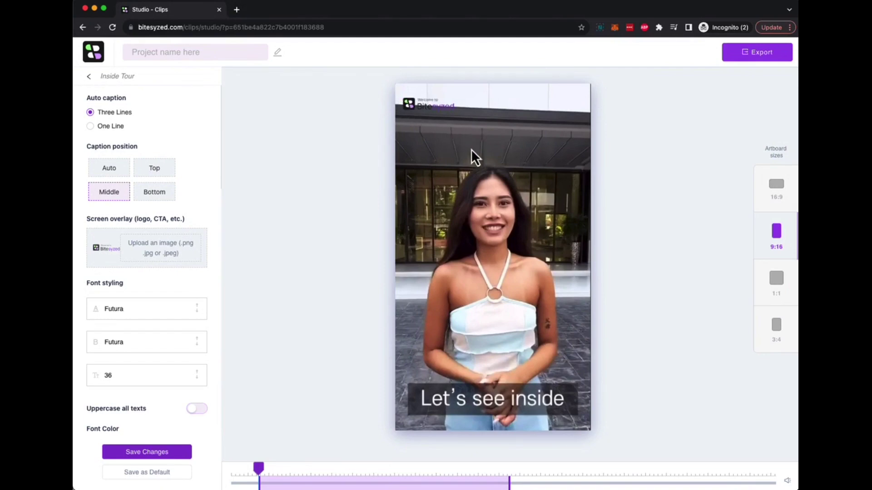
pyautogui.click(422, 94)
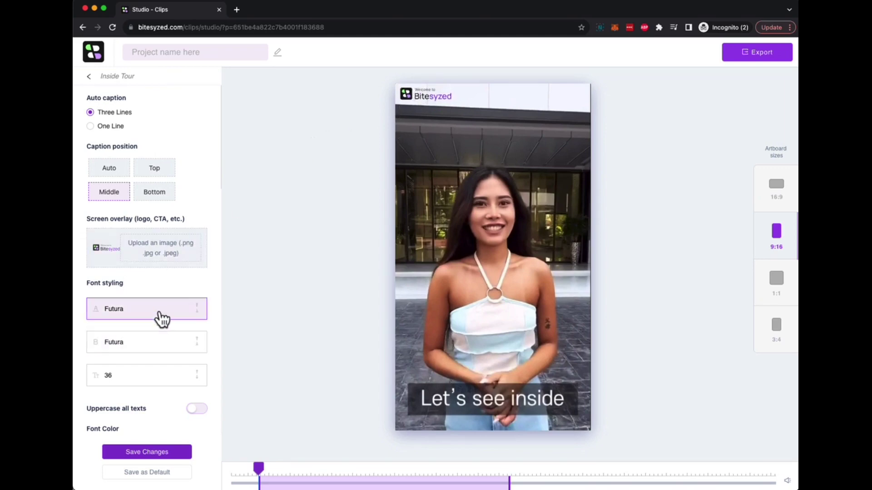
# Review the font and layout settings, shorten the Inside Tour clip by moving its end earlier on the timeline, and play its preview.
pyautogui.scroll(-3, 159, 314)
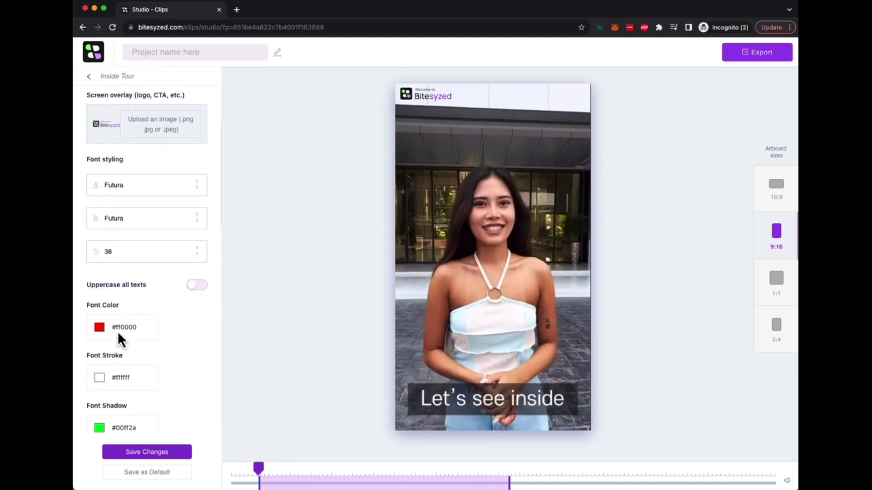
pyautogui.scroll(-4, 145, 345)
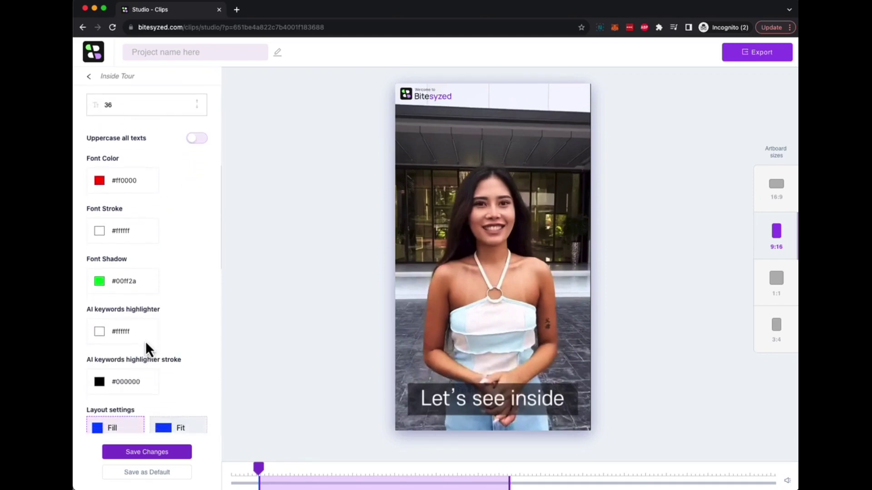
pyautogui.scroll(-1, 145, 341)
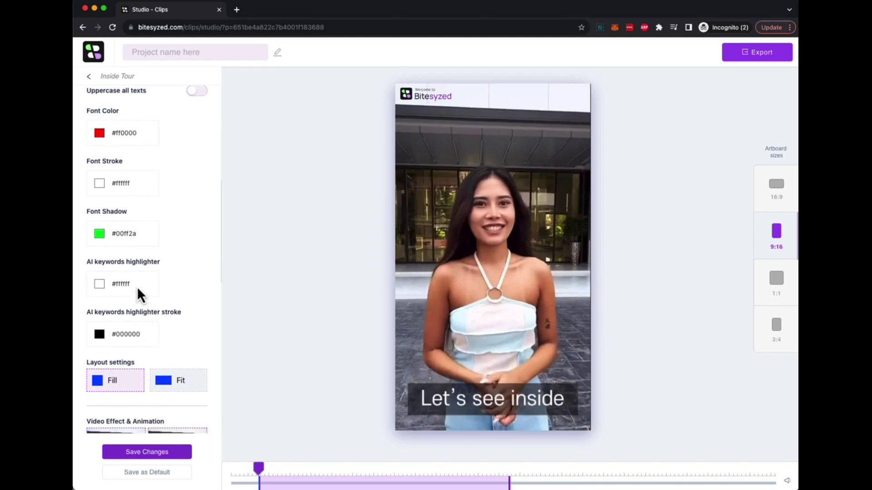
pyautogui.scroll(-1, 137, 285)
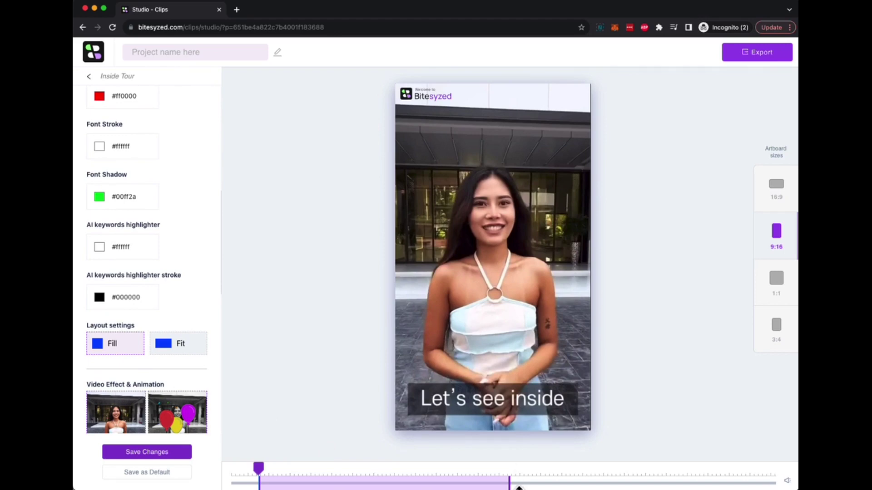
pyautogui.moveTo(508, 485); pyautogui.dragTo(320, 485)
pyautogui.click(511, 321)
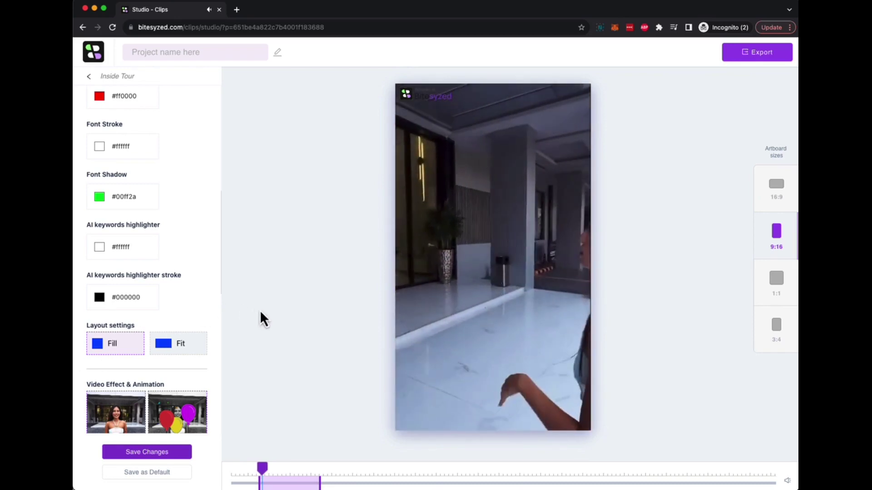
# Try the balloons, Halloween, heart and green check mark video effects on the Inside Tour clip.
pyautogui.scroll(-3, 168, 389)
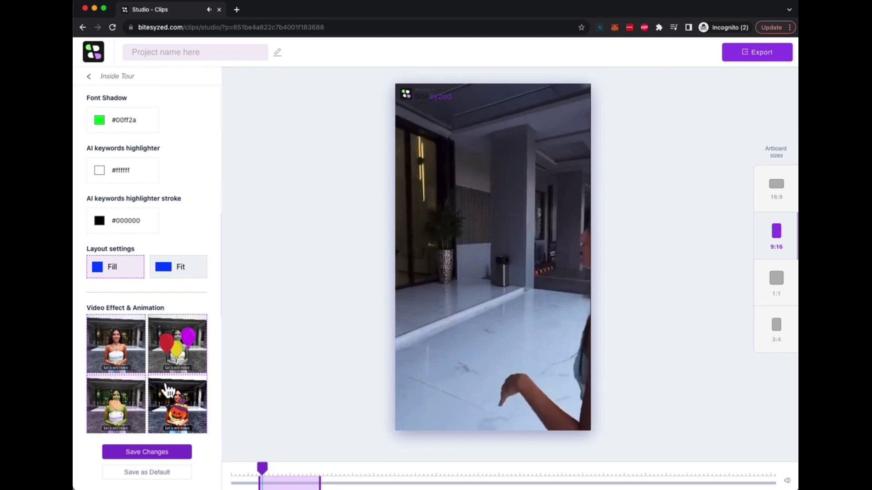
pyautogui.scroll(-3, 167, 389)
pyautogui.click(160, 285)
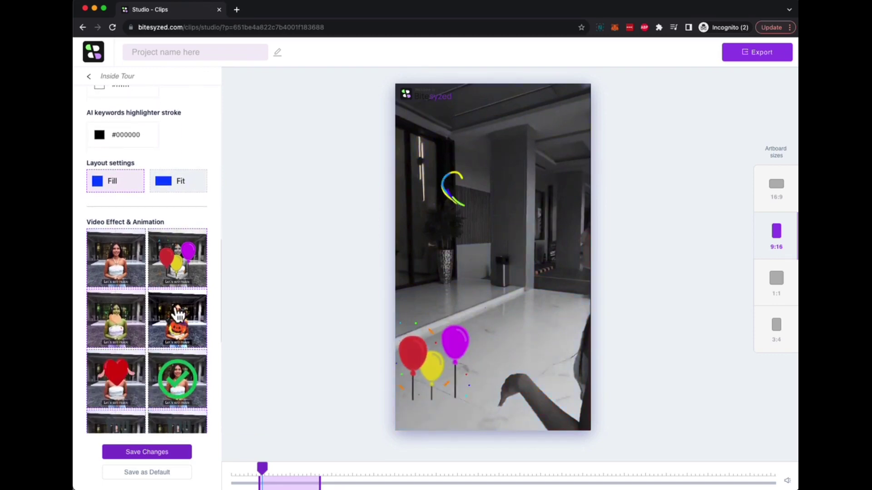
pyautogui.click(178, 315)
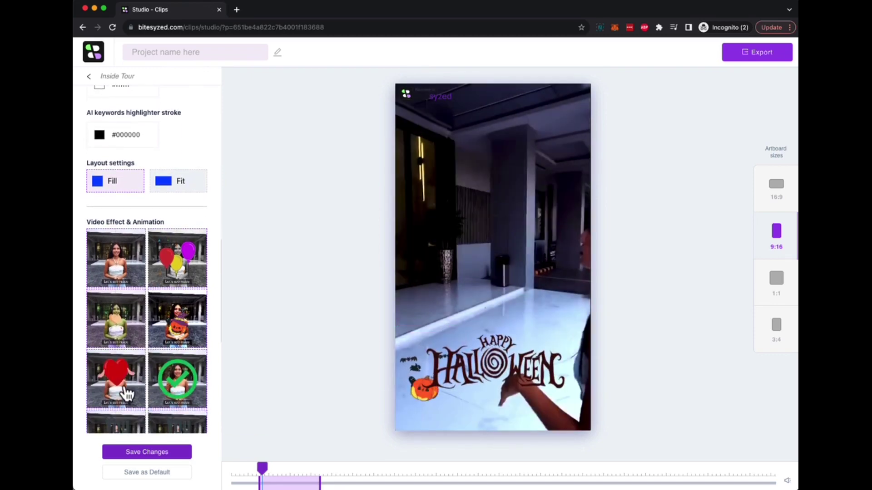
pyautogui.click(127, 394)
pyautogui.click(175, 394)
pyautogui.scroll(-3, 174, 393)
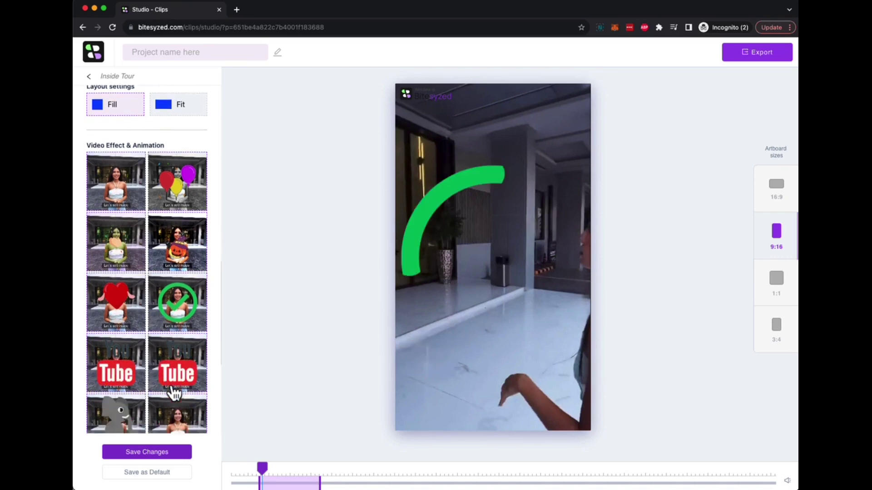
# Apply the dog animation effect to the Inside Tour clip and save the clip's changes.
pyautogui.scroll(-3, 172, 393)
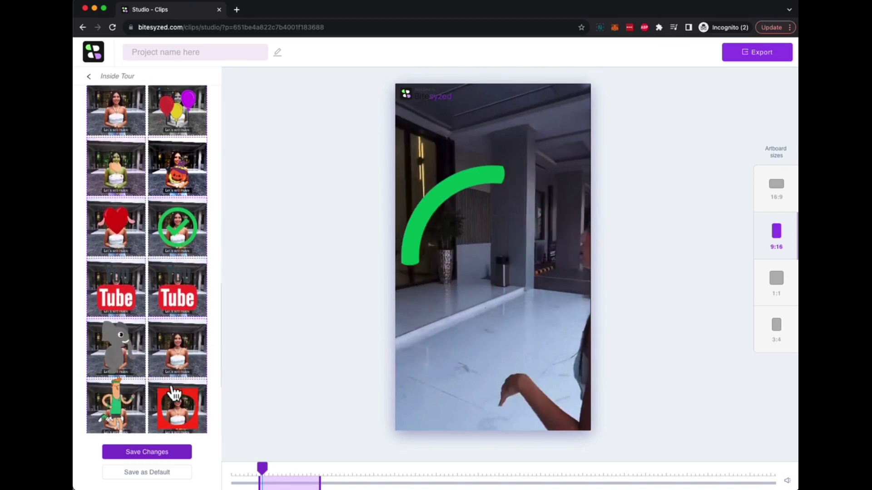
pyautogui.click(184, 361)
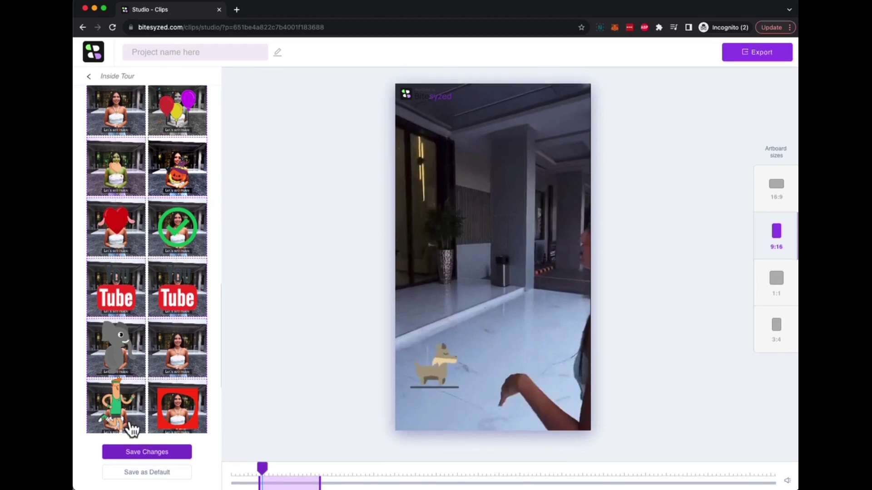
pyautogui.click(148, 454)
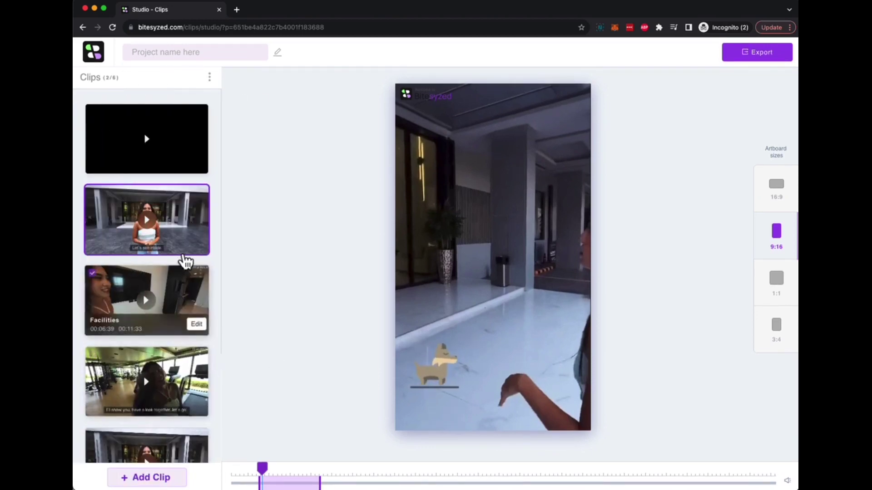
# Examine the clips' edit controls and the clip list's Delete All Clips option, keeping the clips.
pyautogui.moveTo(194, 244)
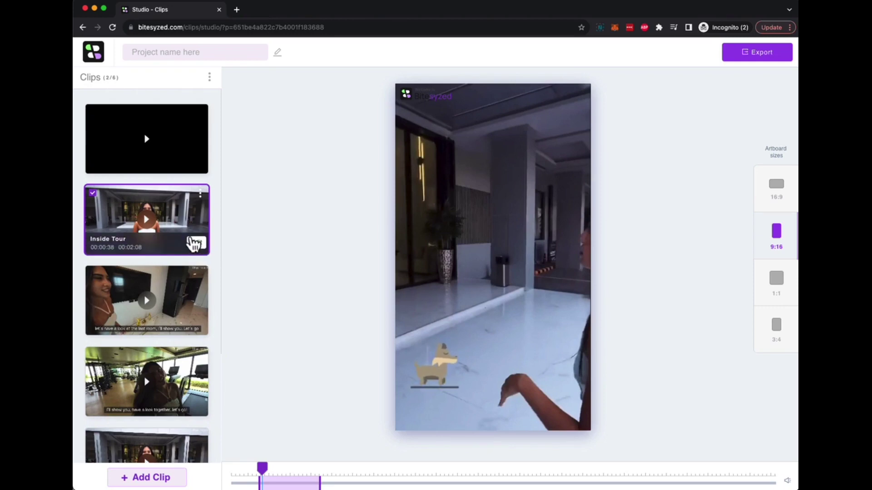
pyautogui.moveTo(179, 103)
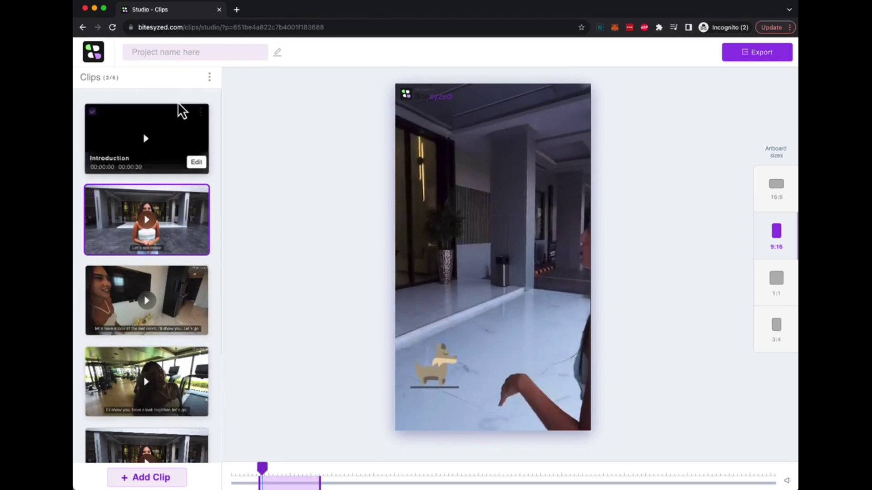
pyautogui.click(208, 77)
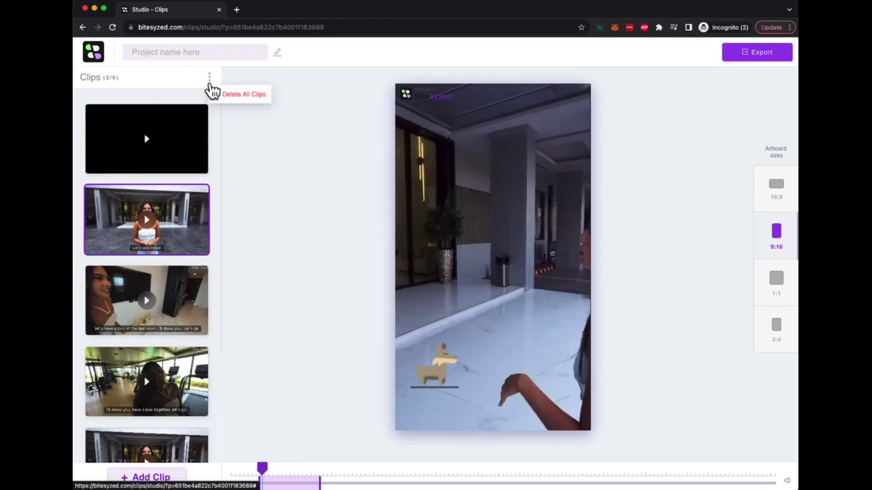
pyautogui.click(232, 94)
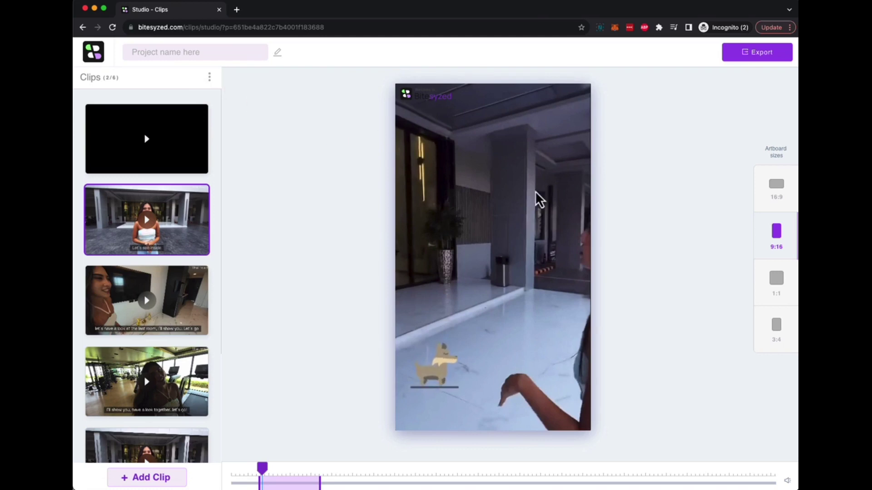
# Name the project "Project #1-client2" and open its export settings.
pyautogui.click(196, 53)
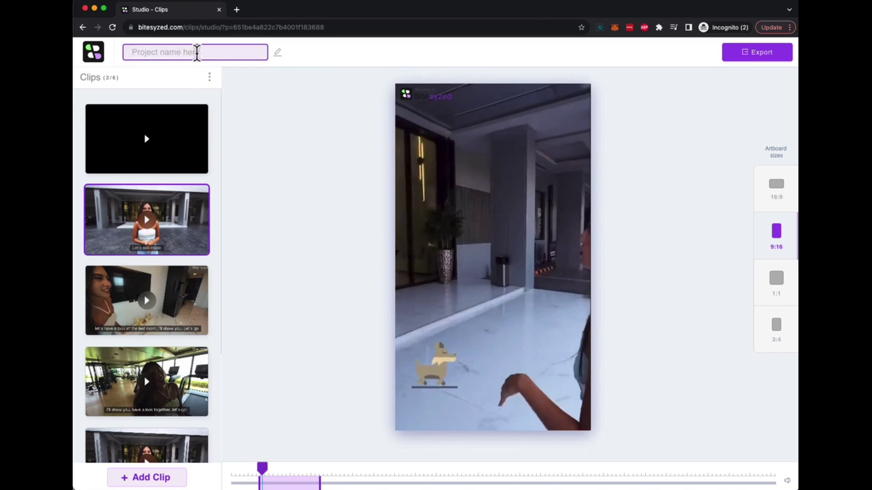
pyautogui.write('Project #1-client2')
pyautogui.click(767, 57)
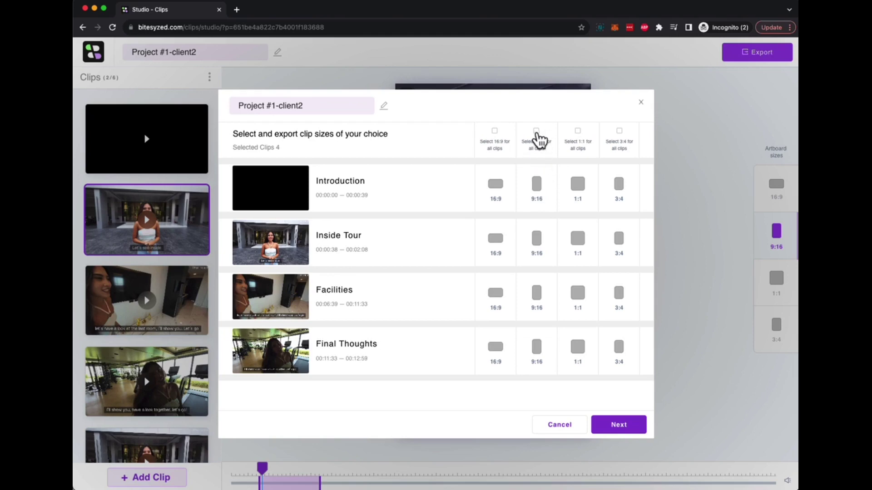
# Set the export sizes to 9:16 for Introduction and Facilities, 1:1 for Inside Tour and 16:9 for Final Thoughts, and proceed with the export.
pyautogui.click(536, 131)
pyautogui.click(537, 132)
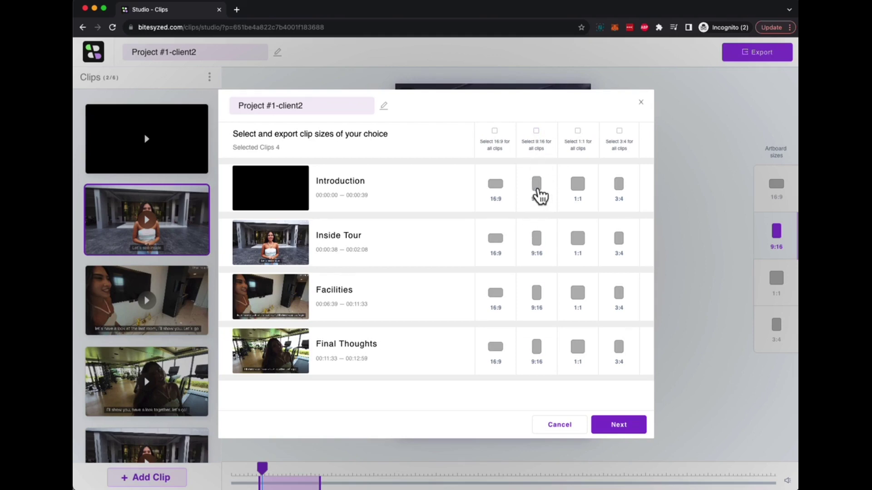
pyautogui.click(538, 184)
pyautogui.click(578, 239)
pyautogui.click(535, 302)
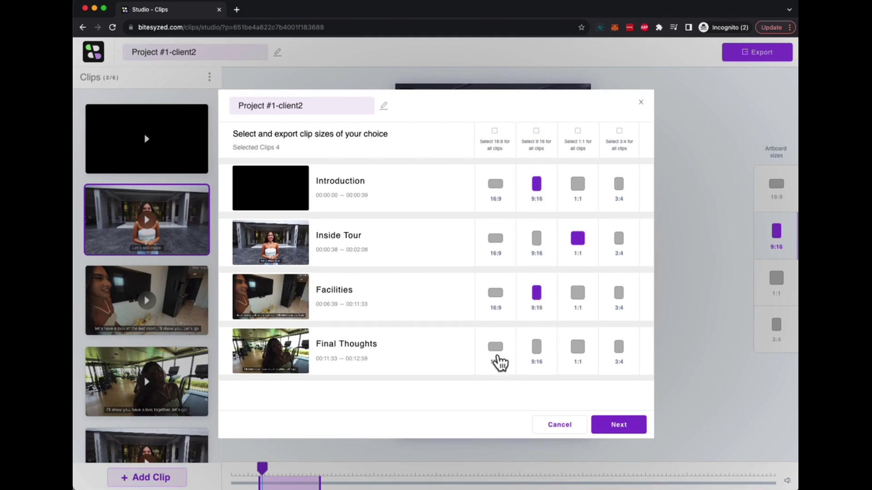
pyautogui.click(497, 354)
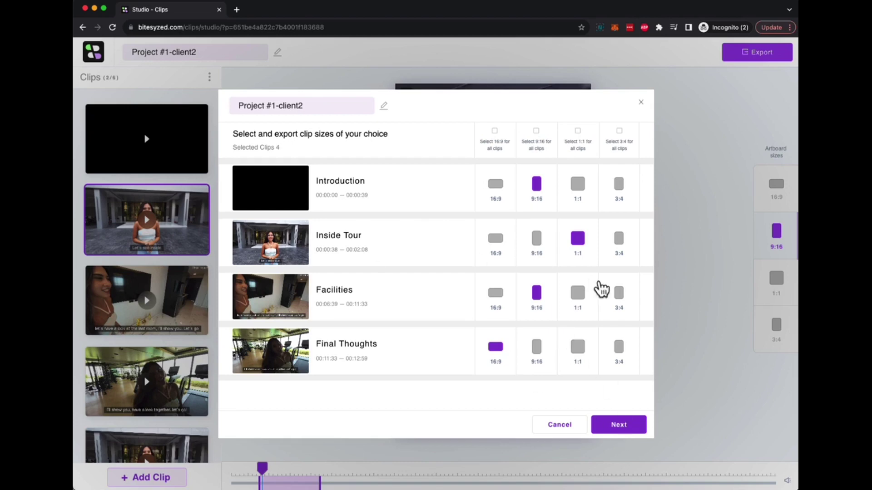
pyautogui.click(628, 431)
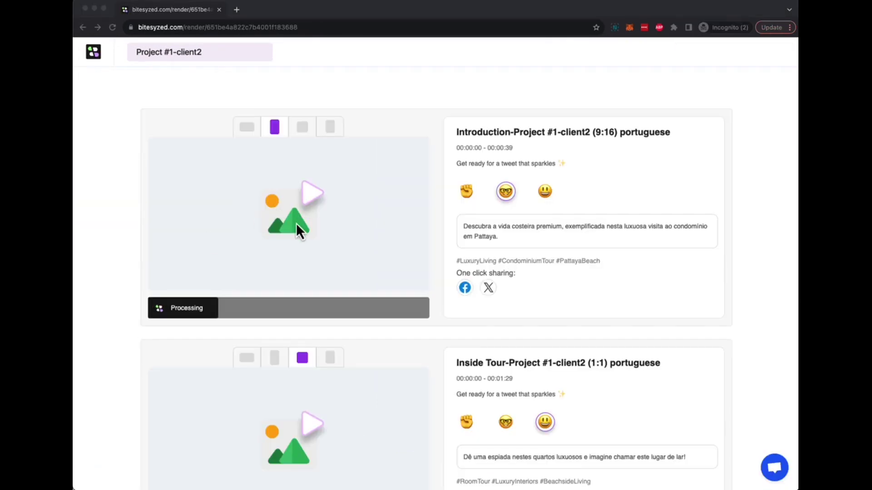
# Compare the Impactful, Intelligent and Casual tones of the Facilities clip's social post, return it to Casual, and review the other clips' posts.
pyautogui.scroll(-1, 299, 251)
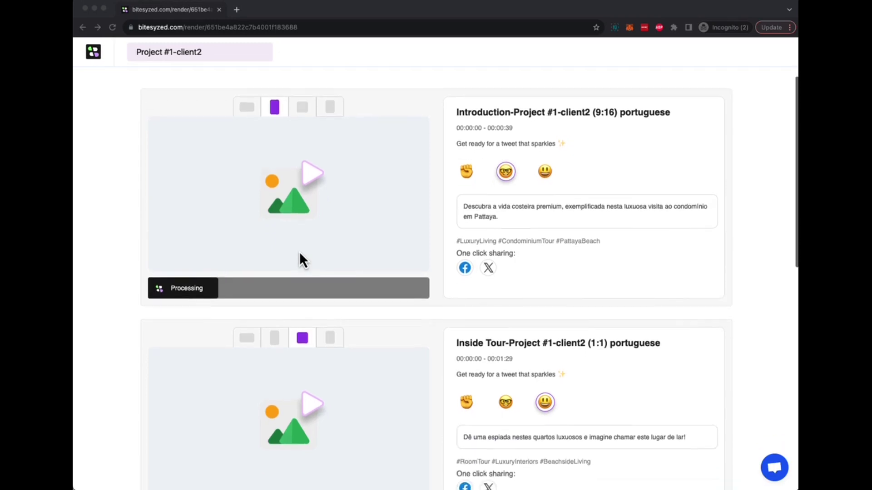
pyautogui.scroll(1, 298, 251)
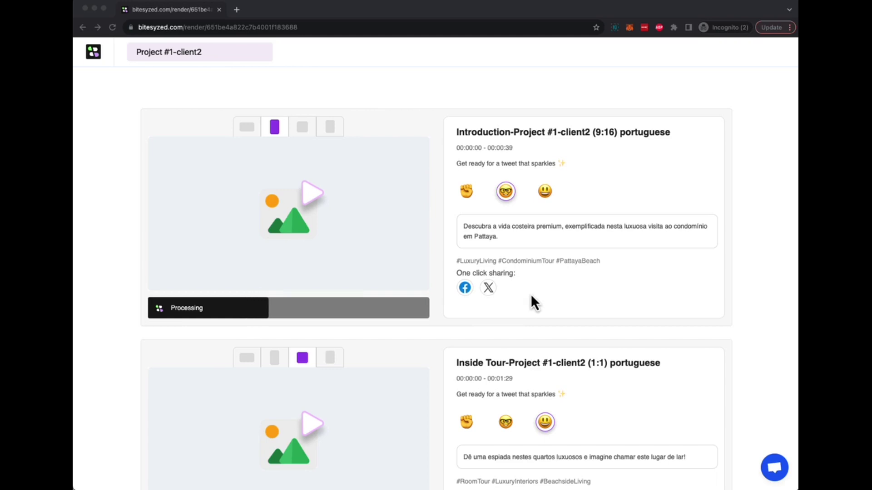
pyautogui.scroll(-7, 530, 294)
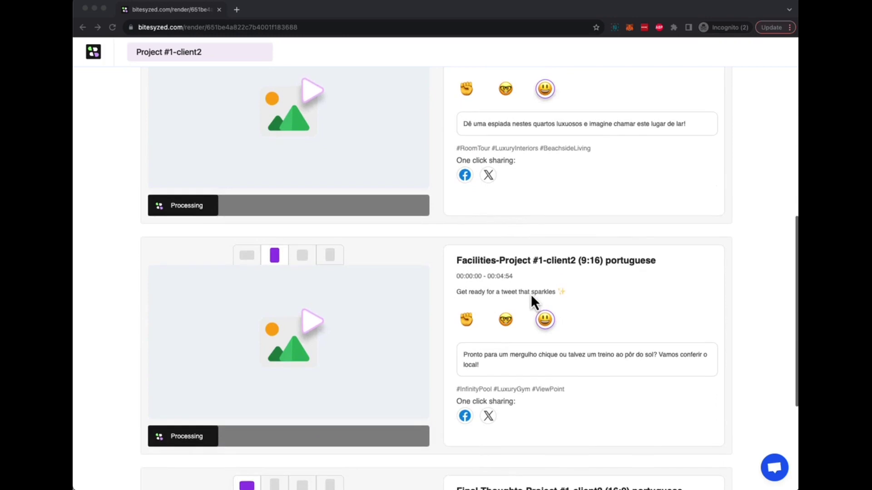
pyautogui.click(504, 322)
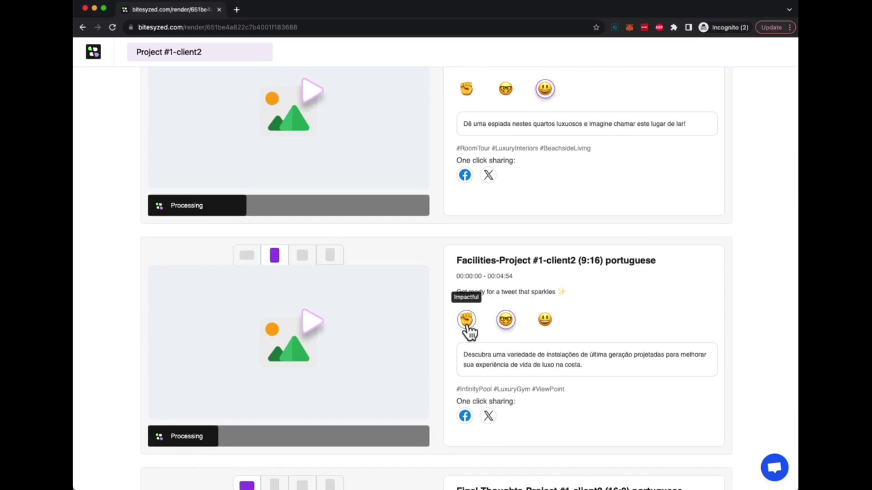
pyautogui.click(467, 322)
pyautogui.click(505, 321)
pyautogui.click(544, 323)
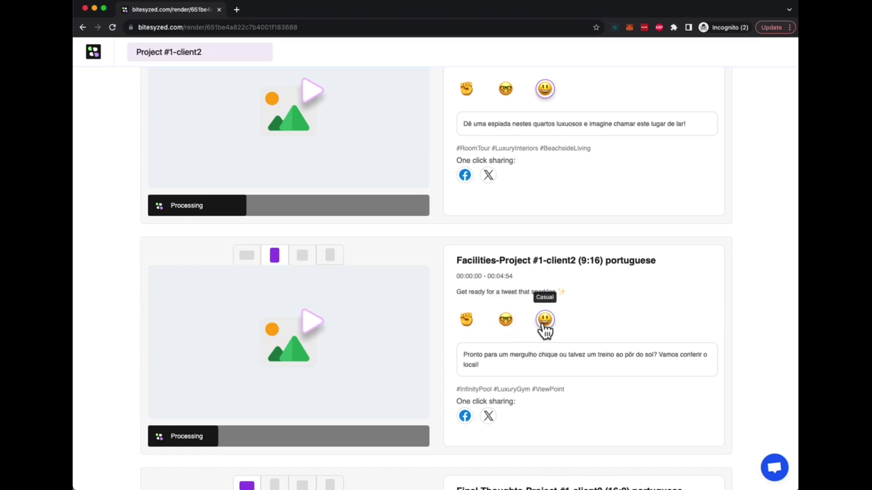
pyautogui.click(507, 323)
pyautogui.click(466, 321)
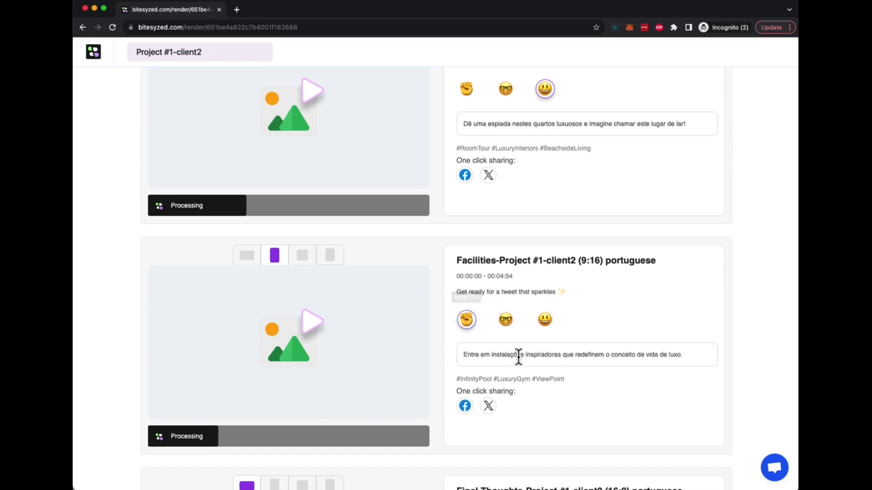
pyautogui.click(544, 323)
pyautogui.scroll(-5, 501, 356)
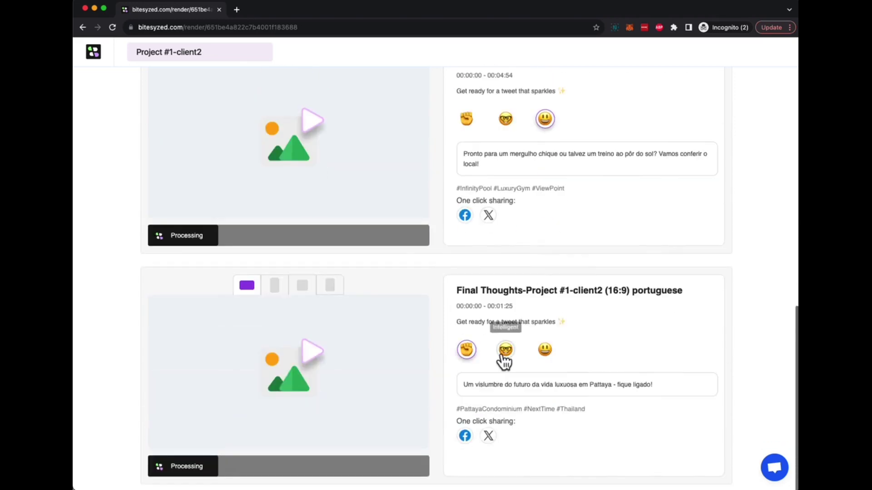
pyautogui.scroll(10, 502, 356)
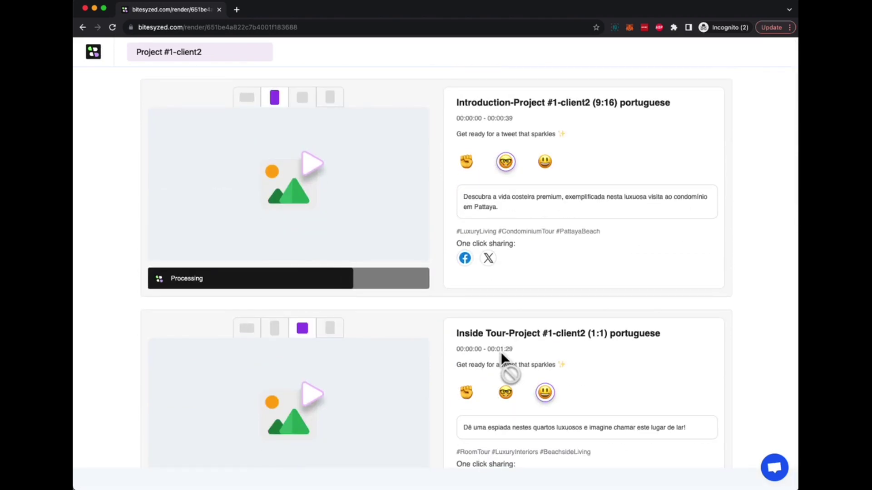